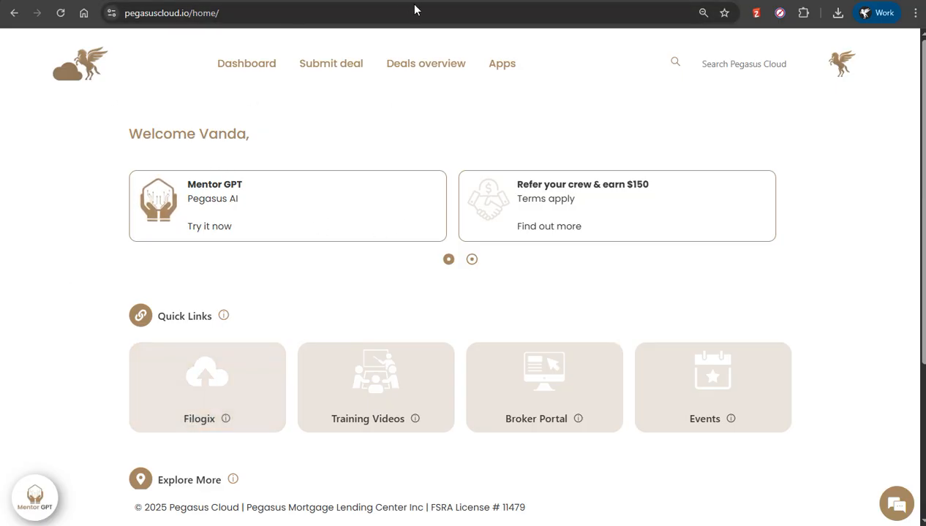
- Open the File Naming and Sorting Tool (DocEasy) from the Pegasus Cloud apps
left_click(502, 73)
left_click(502, 73)
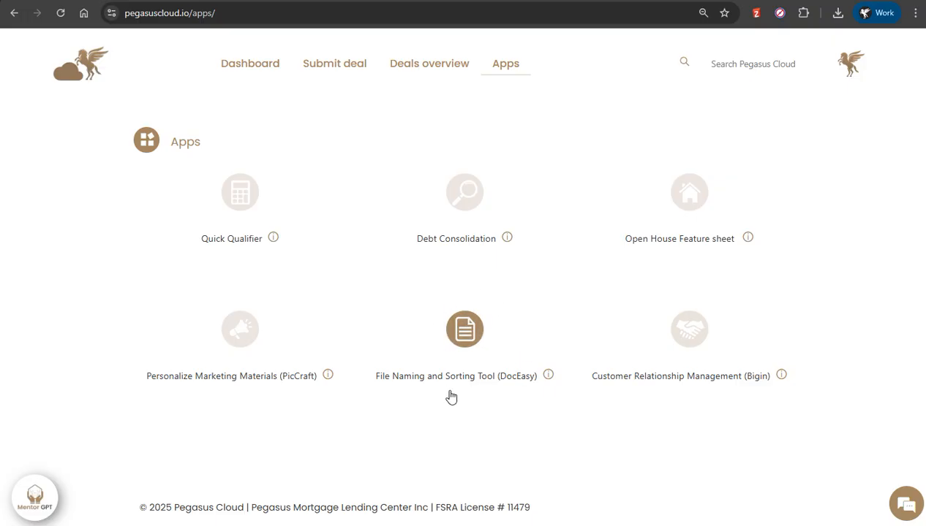
left_click(459, 333)
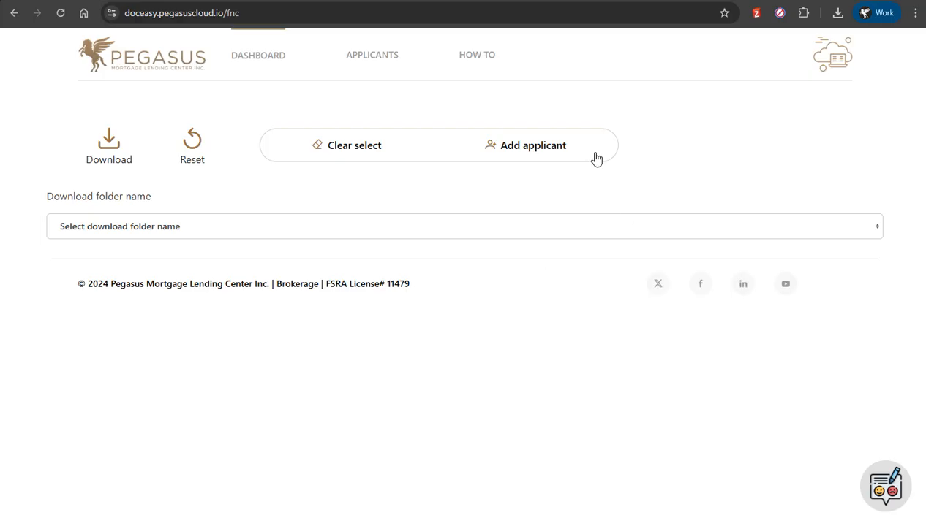
- Add a new applicant by entering the first name and last name, with "Test" appended to the last name, and save
left_click(548, 148)
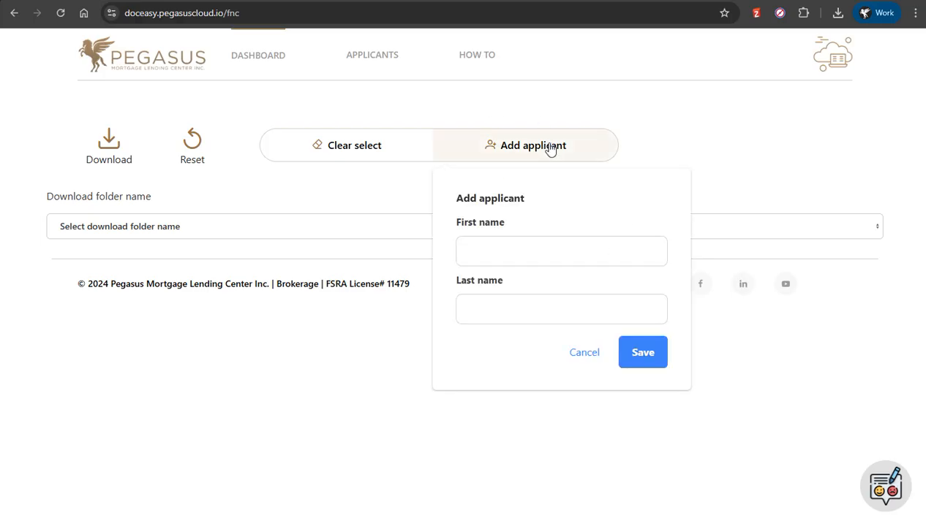
left_click(489, 242)
left_click(558, 290)
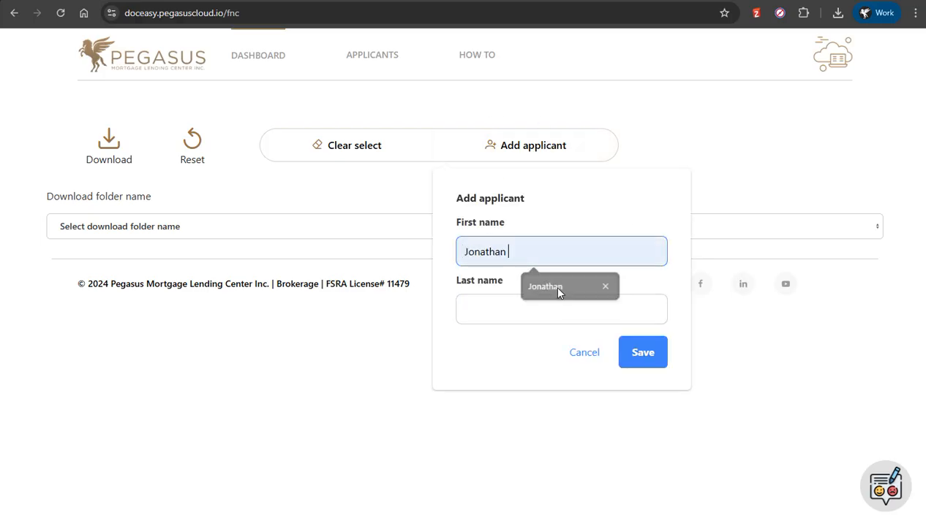
left_click(525, 300)
left_click(534, 366)
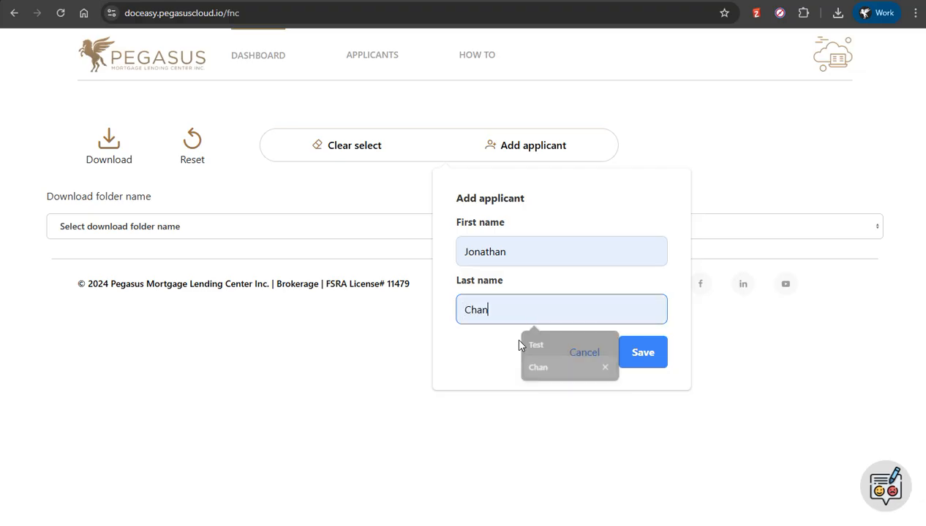
type("Test")
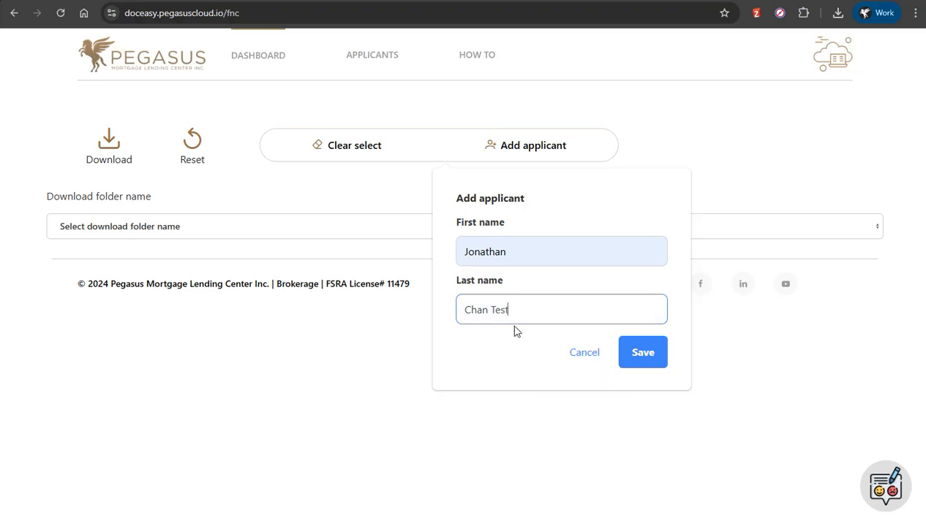
left_click(645, 361)
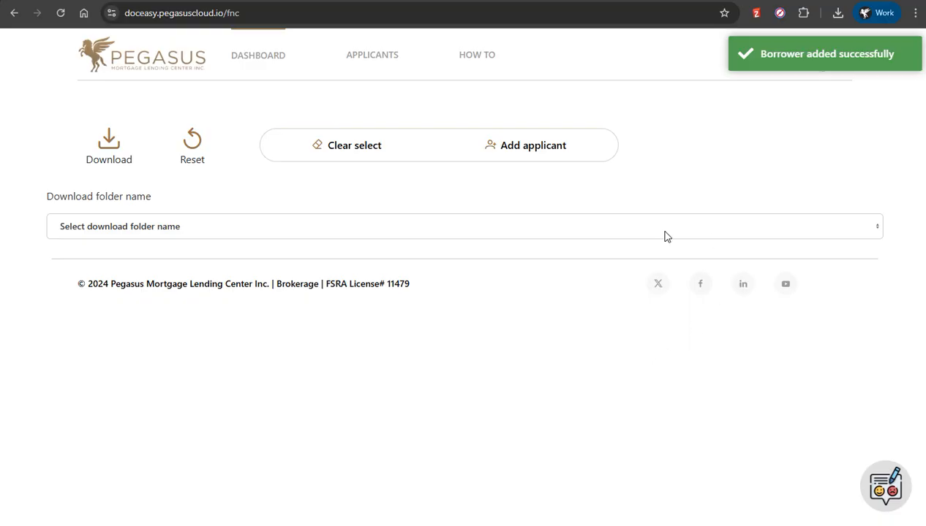
- Set the download folder name to the new test applicant and upload the Job letter PDF from Downloads
left_click(879, 229)
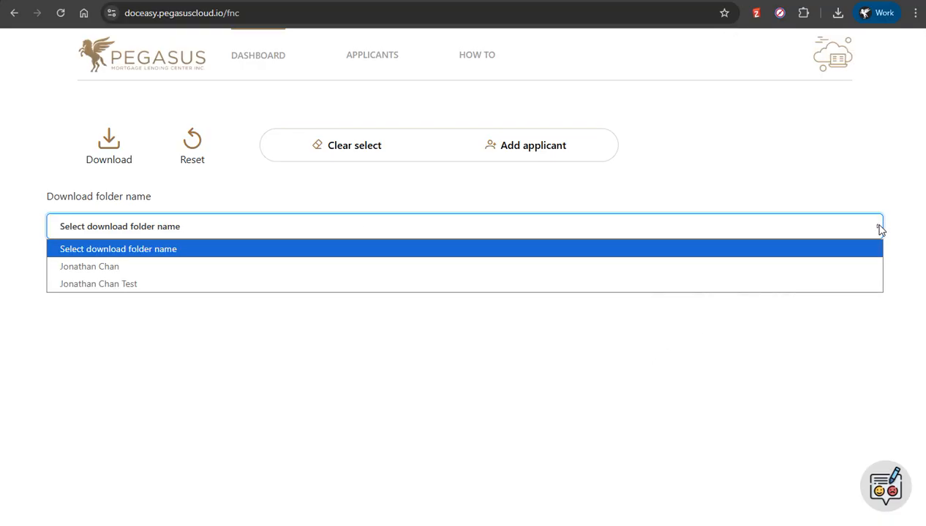
left_click(188, 285)
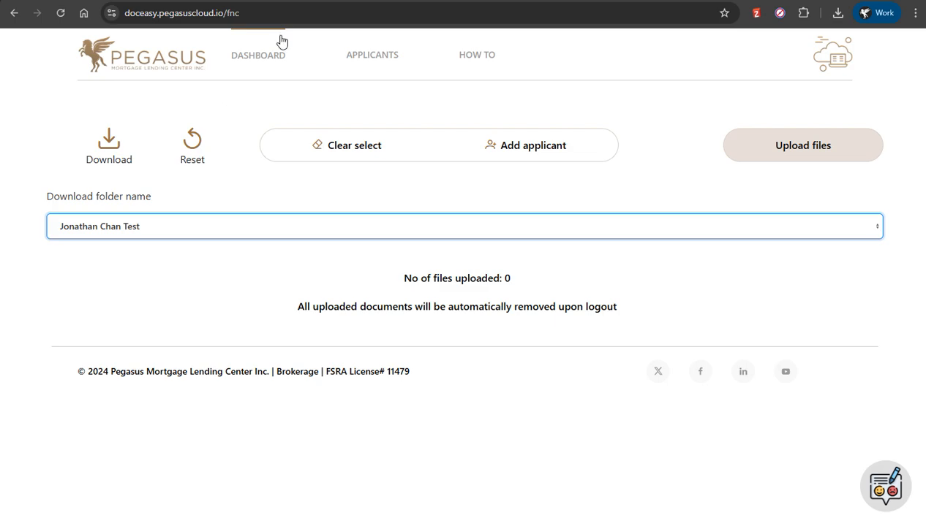
left_click(833, 149)
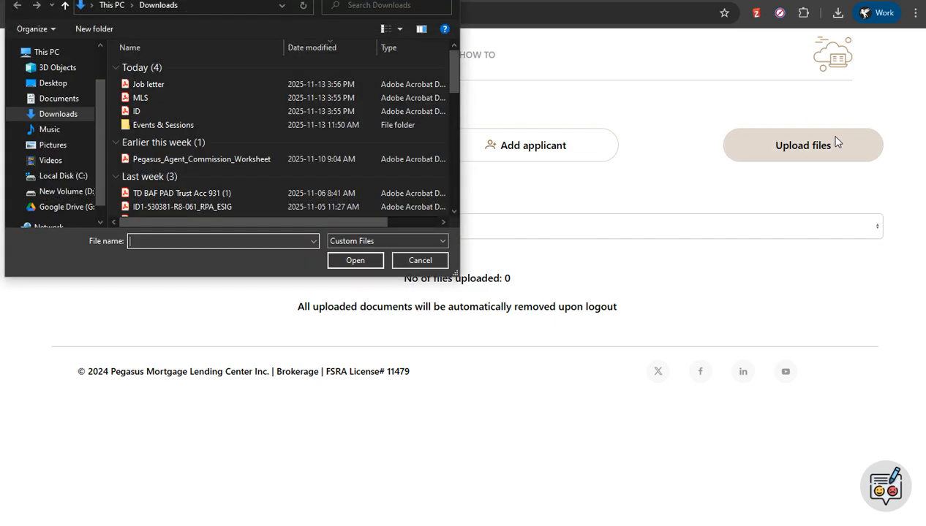
left_click(139, 84)
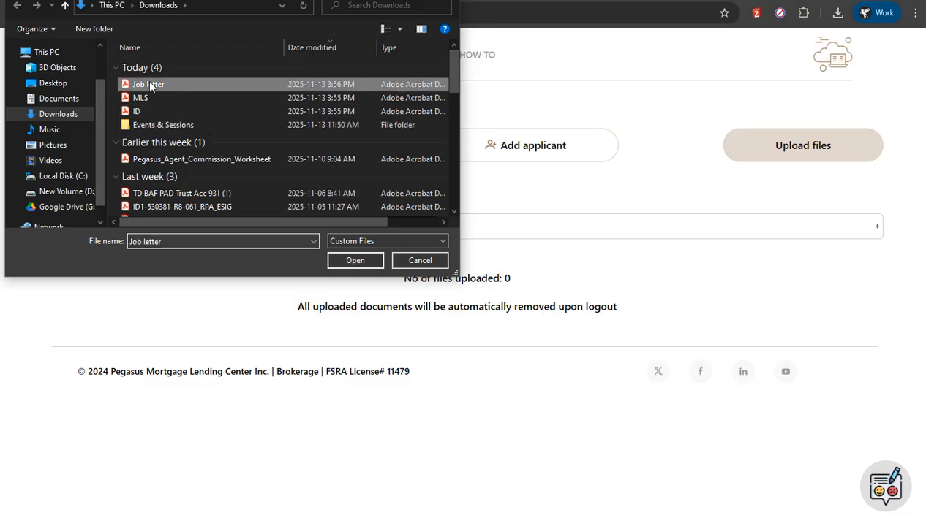
left_click(343, 258)
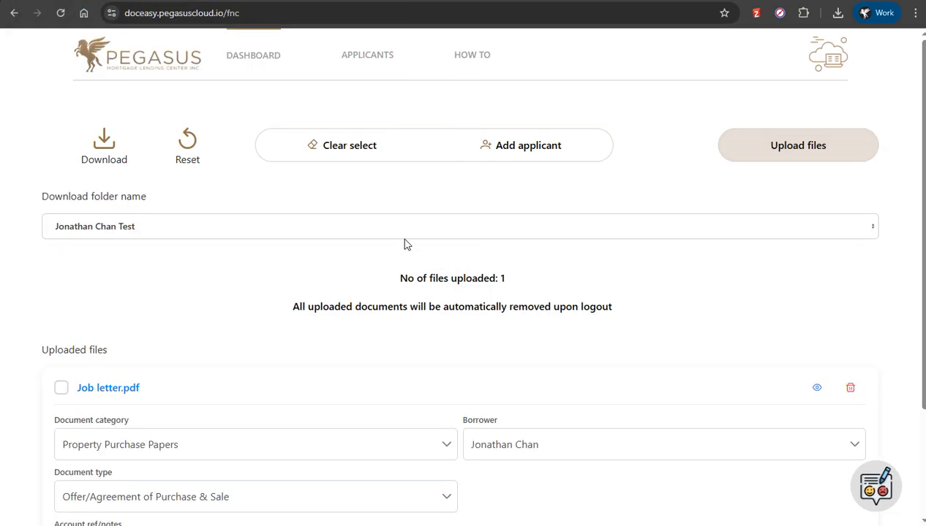
- Select the uploaded Job letter.pdf and set its document category to Income
scroll(14, 369, "down", 2)
left_click(61, 261)
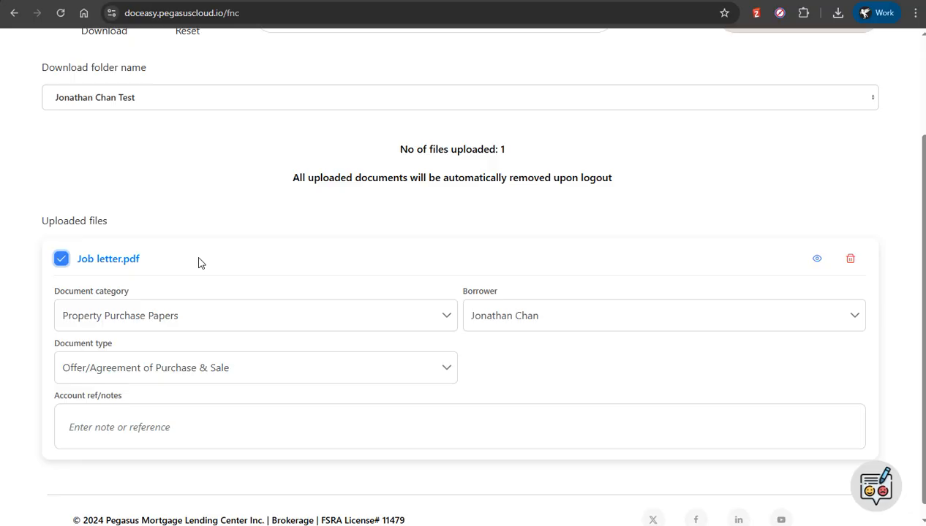
scroll(147, 270, "down", 1)
left_click_drag(58, 277, 204, 277)
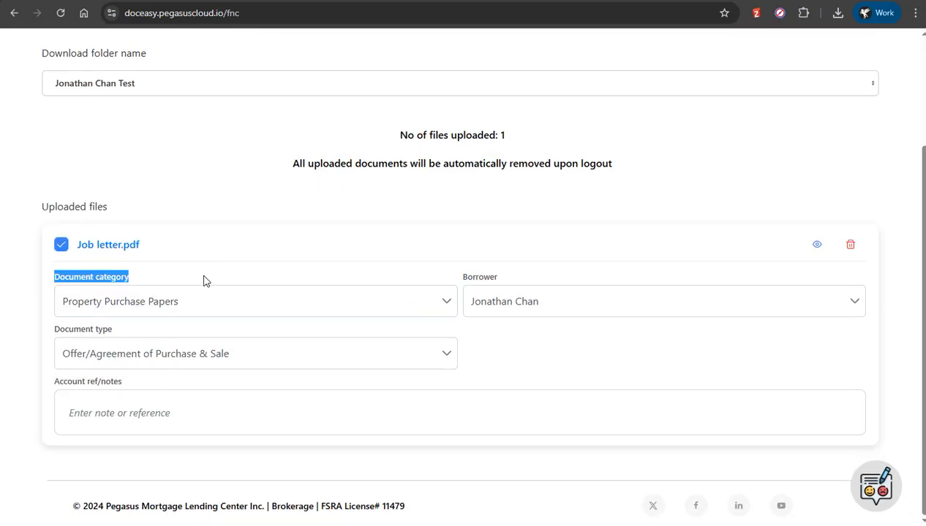
left_click(443, 302)
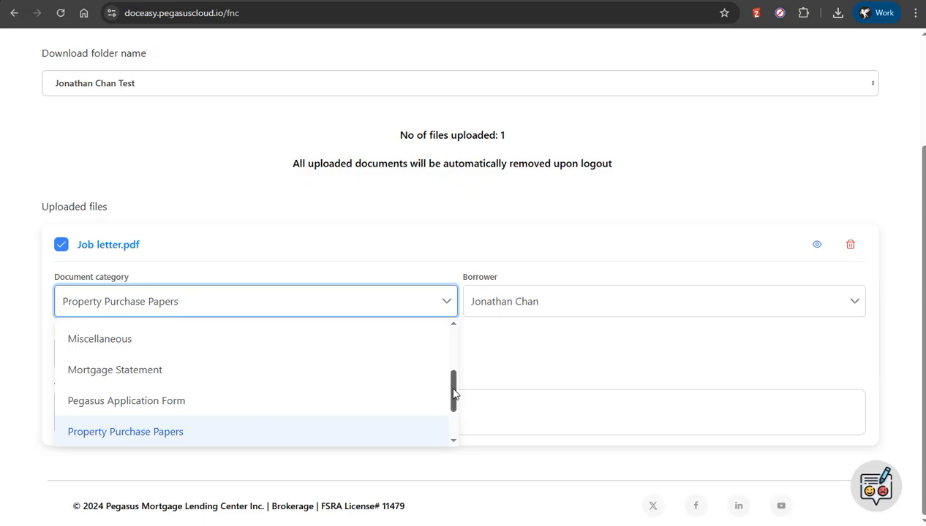
left_click_drag(453, 388, 452, 342)
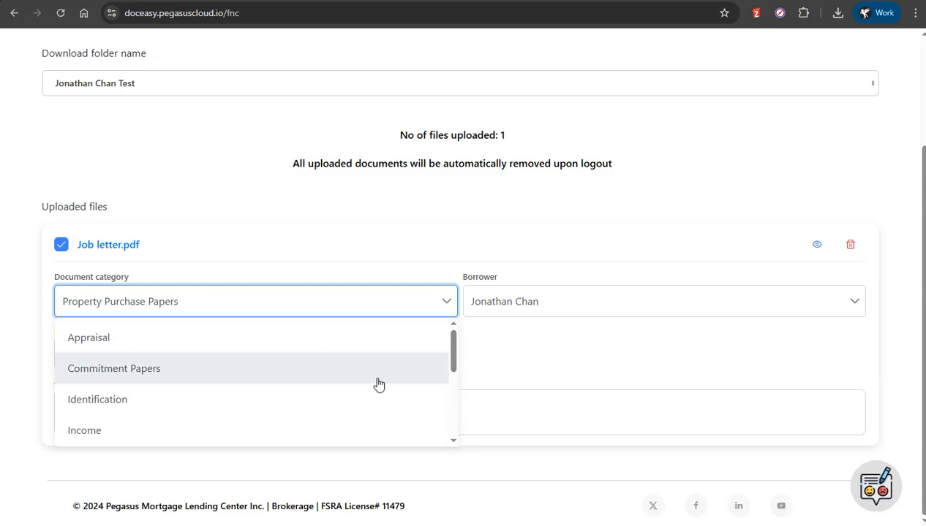
left_click(101, 436)
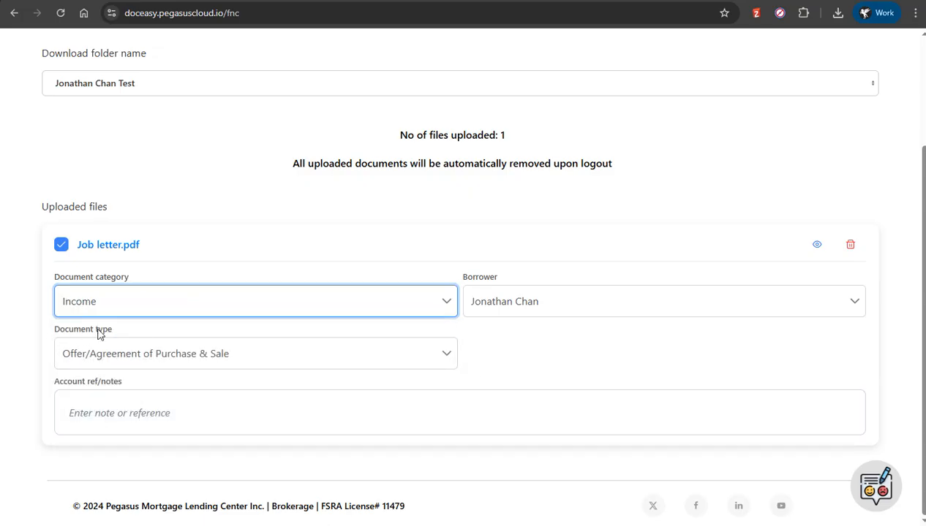
- Set the document type of Job letter.pdf to Job Letter
left_click(445, 355)
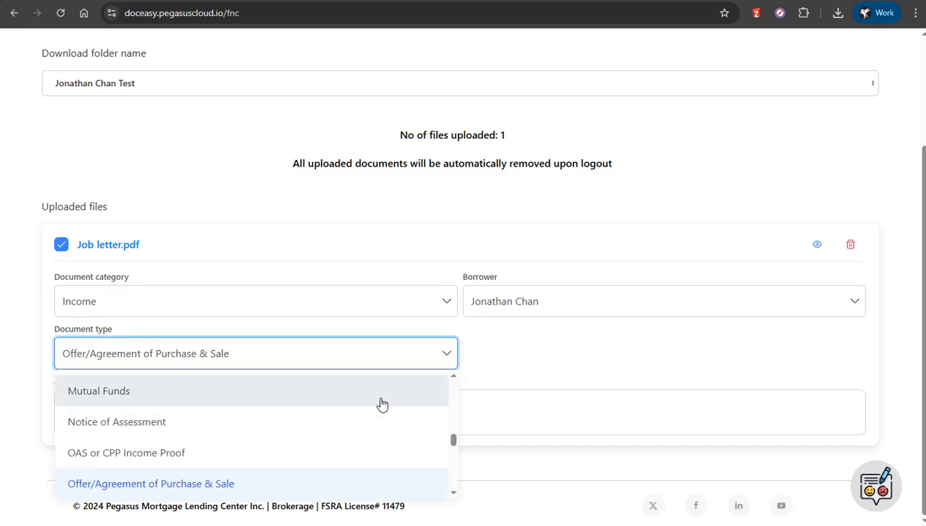
scroll(308, 406, "down", 1)
scroll(227, 455, "up", 4)
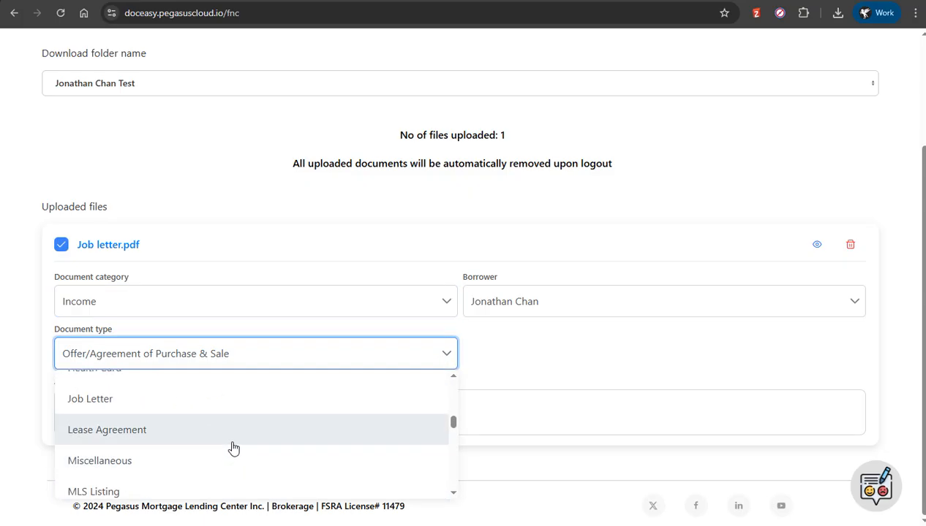
left_click(121, 406)
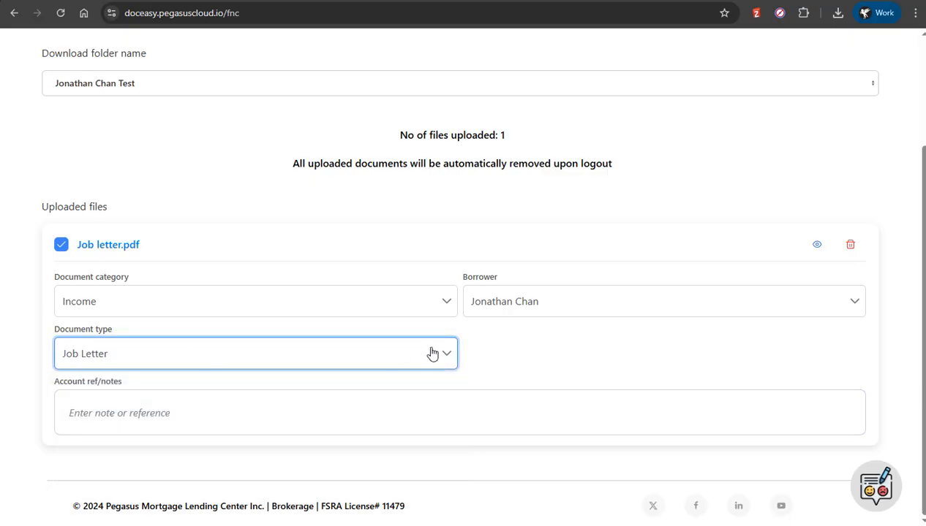
left_click(560, 345)
- Download the sorted document as a ZIP and open its Income folder to check the renamed job letter file
scroll(560, 345, "up", 1)
scroll(559, 348, "up", 1)
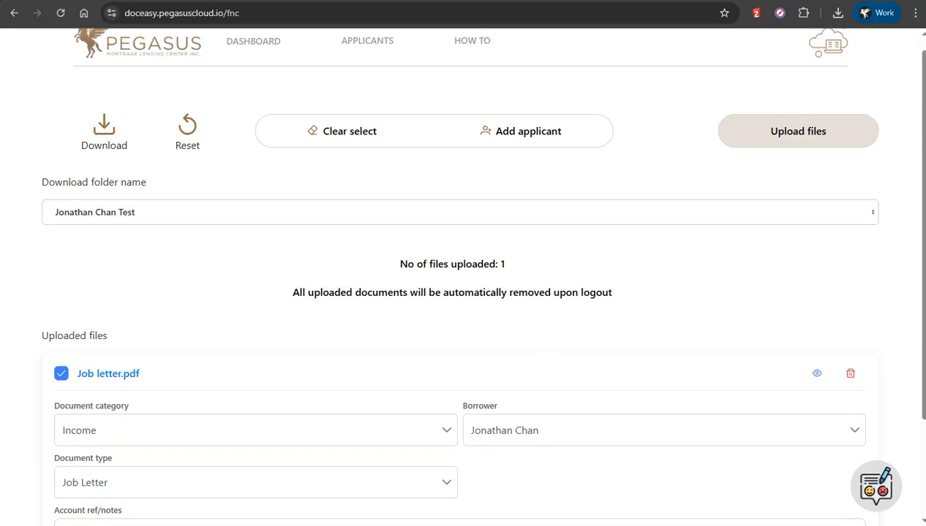
left_click(105, 130)
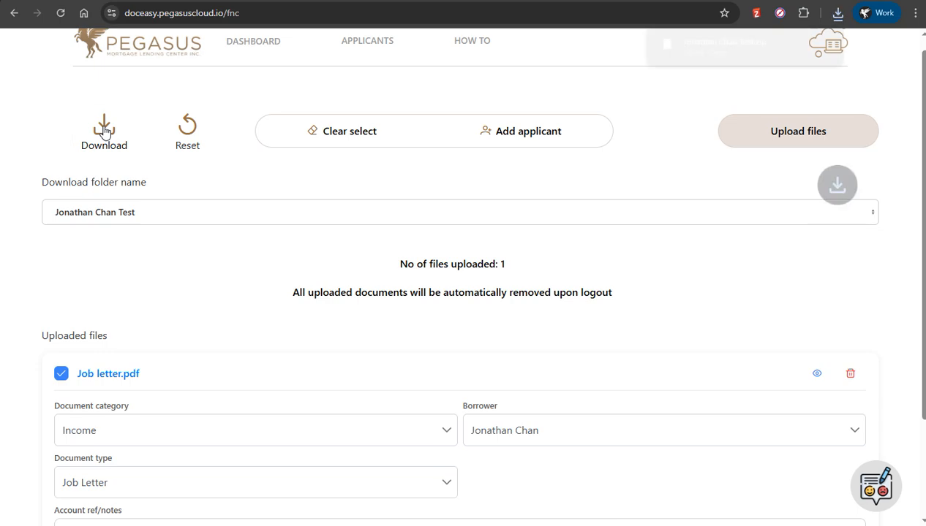
left_click(707, 49)
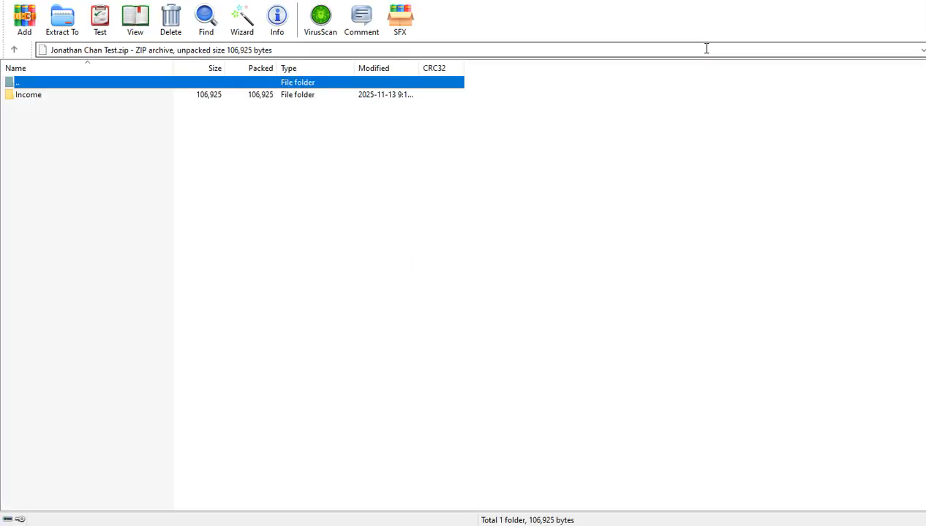
double_click(30, 98)
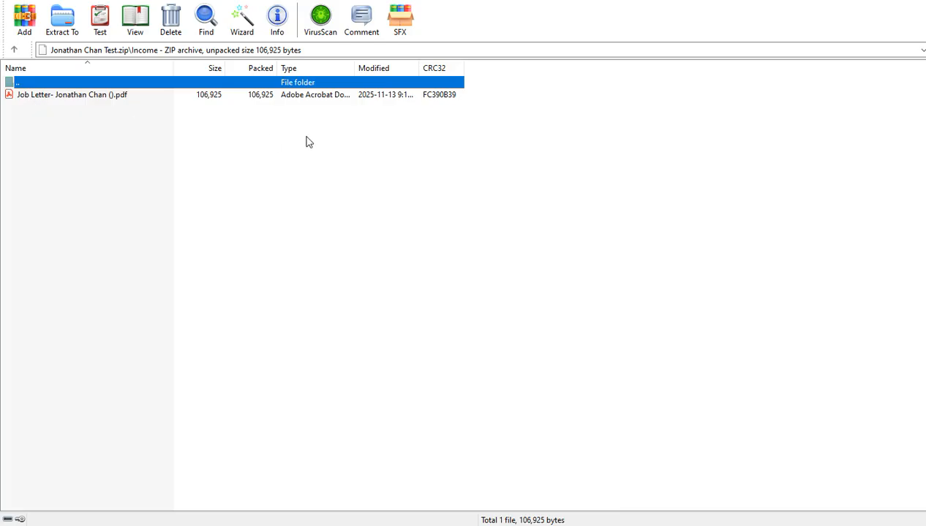
left_click(38, 98)
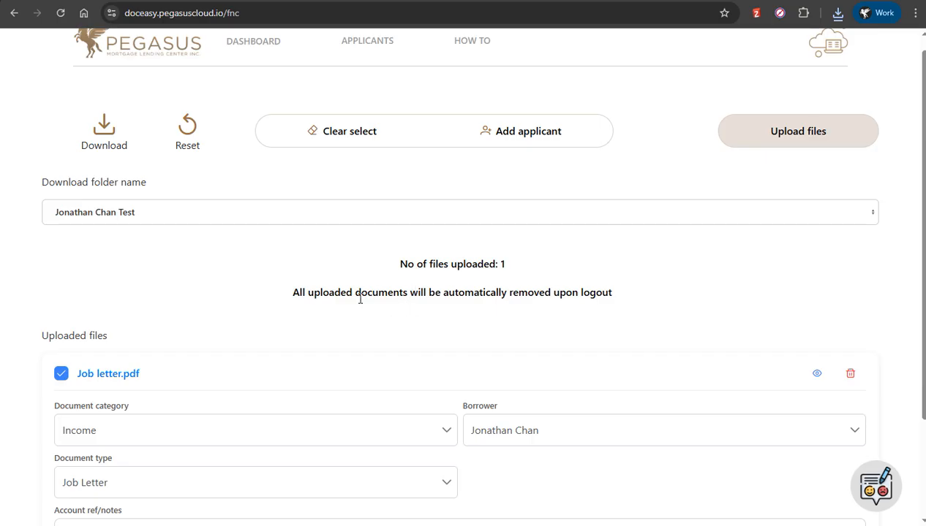
- Upload the ID PDF from Downloads to the same applicant's folder, alongside the job letter
scroll(357, 302, "down", 1)
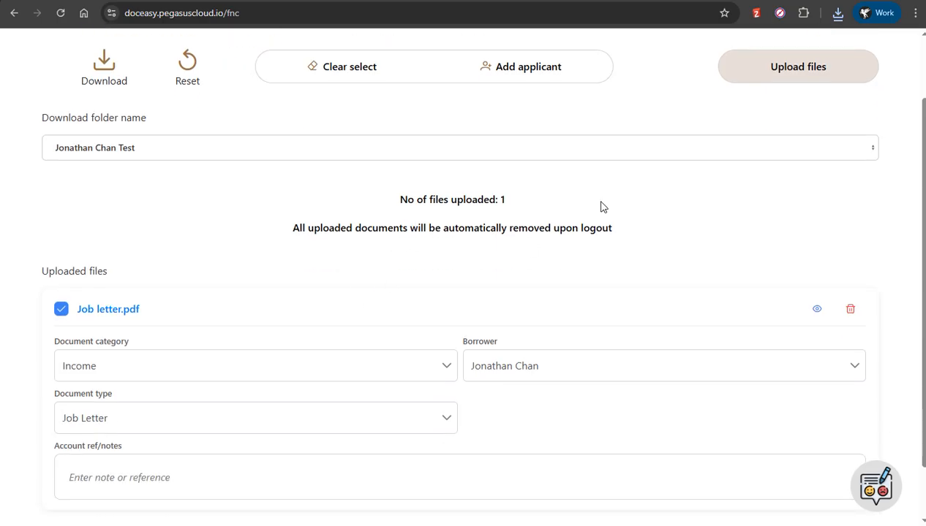
left_click(797, 70)
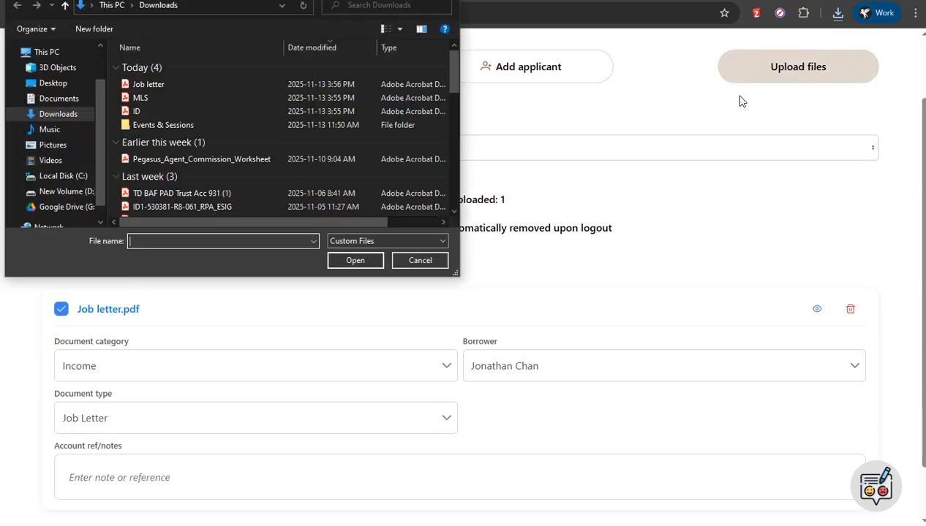
left_click(185, 110)
left_click(346, 258)
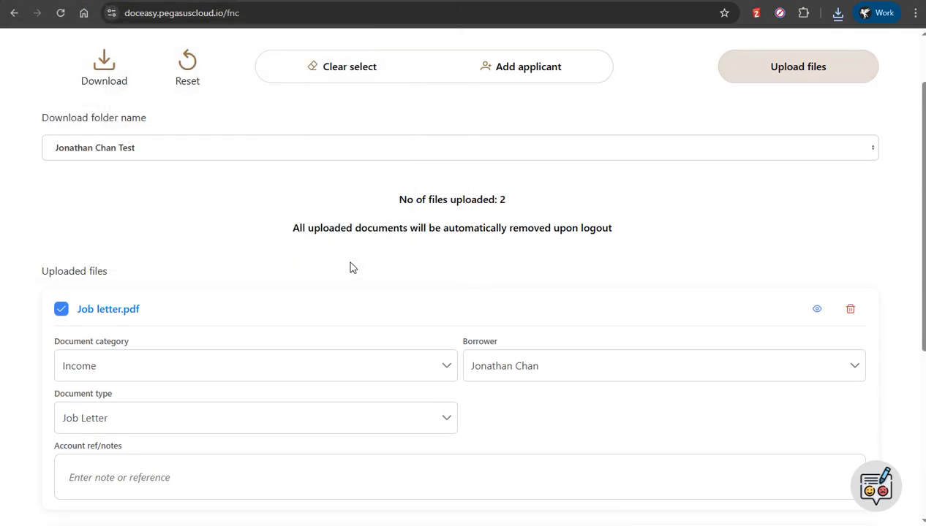
scroll(572, 242, "down", 3)
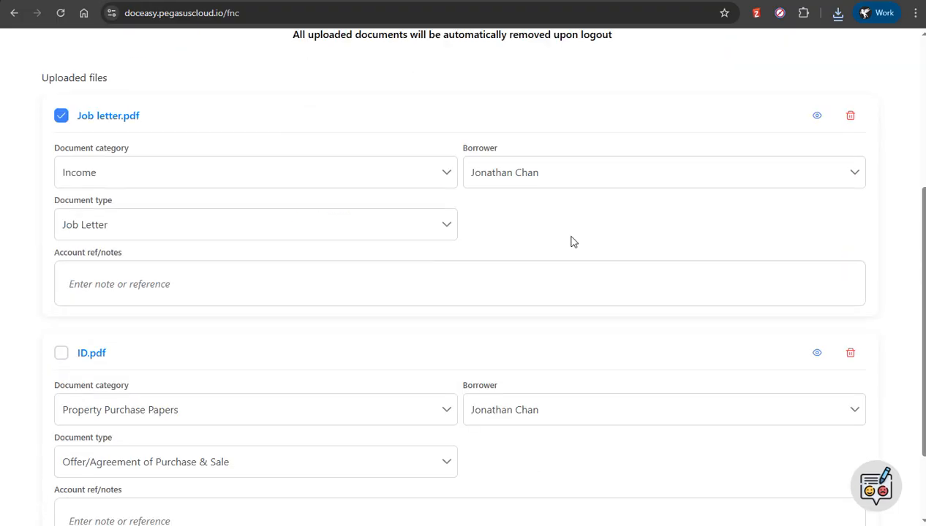
- Download the ZIP with both uploaded files, open it to check its category folders, and return to DocEasy in the browser
scroll(571, 242, "up", 4)
left_click(112, 129)
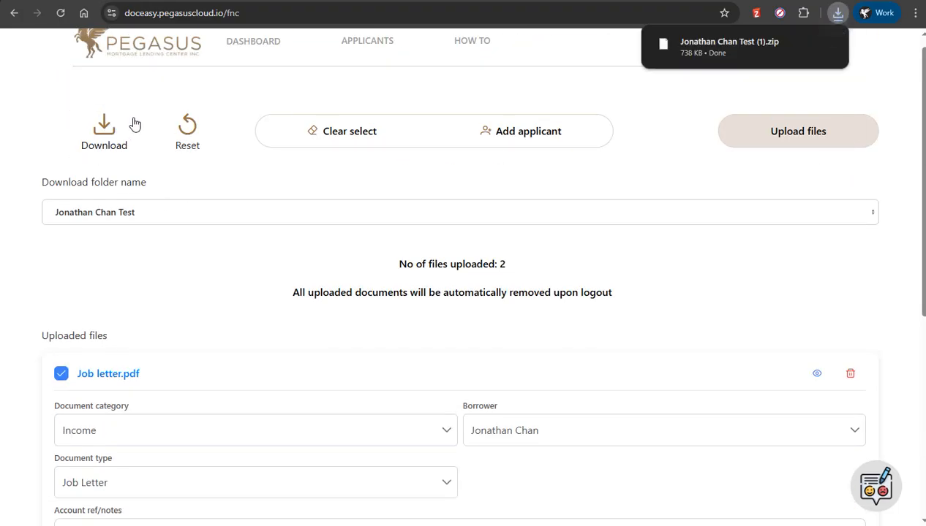
left_click(724, 46)
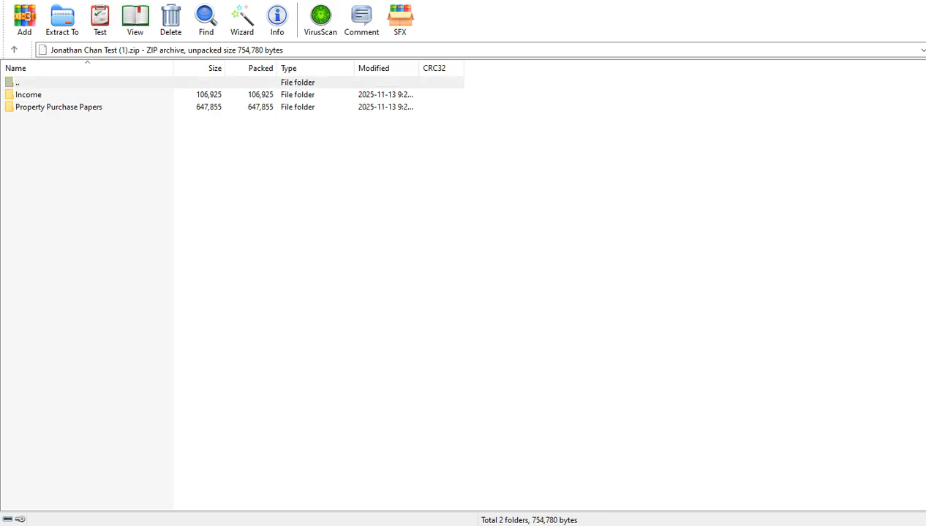
key("alt+Tab")
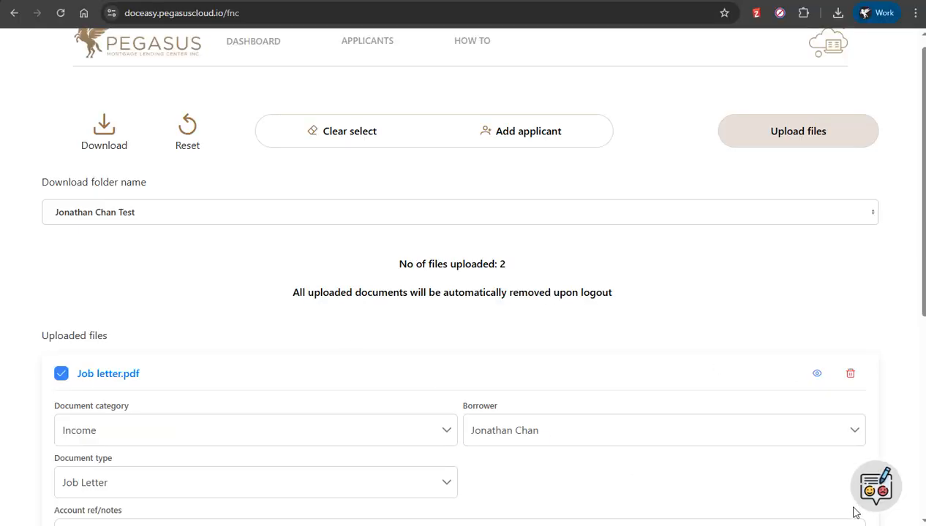